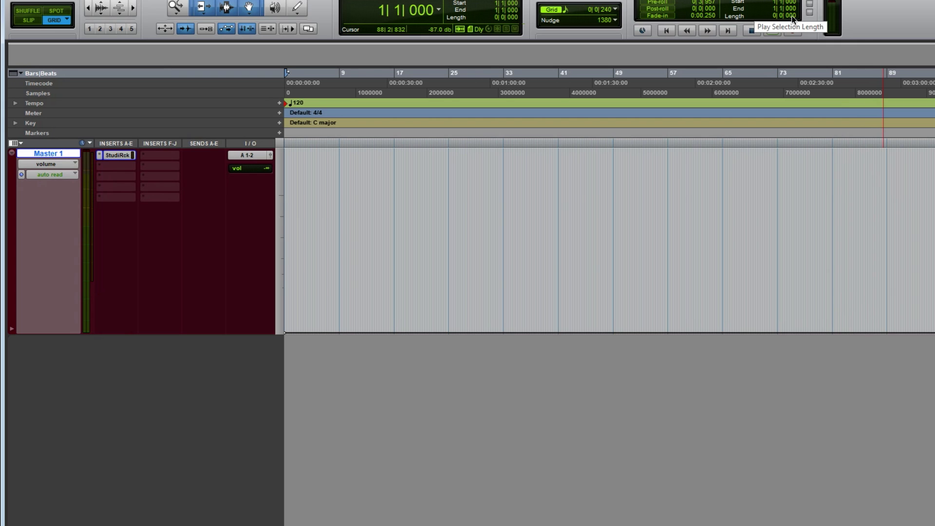
# Step: Return the playhead to the session start and open the StudioRack insert on Master 1
pyautogui.press('space')
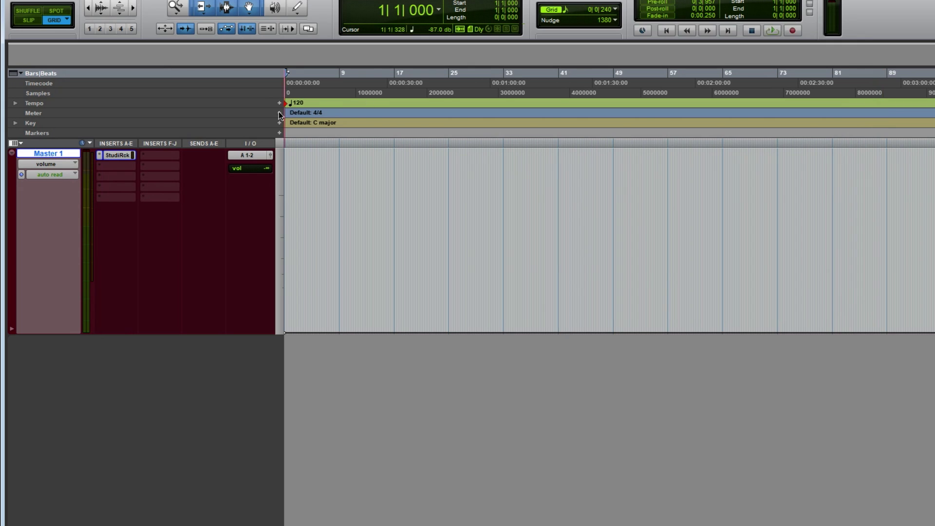
pyautogui.click(117, 156)
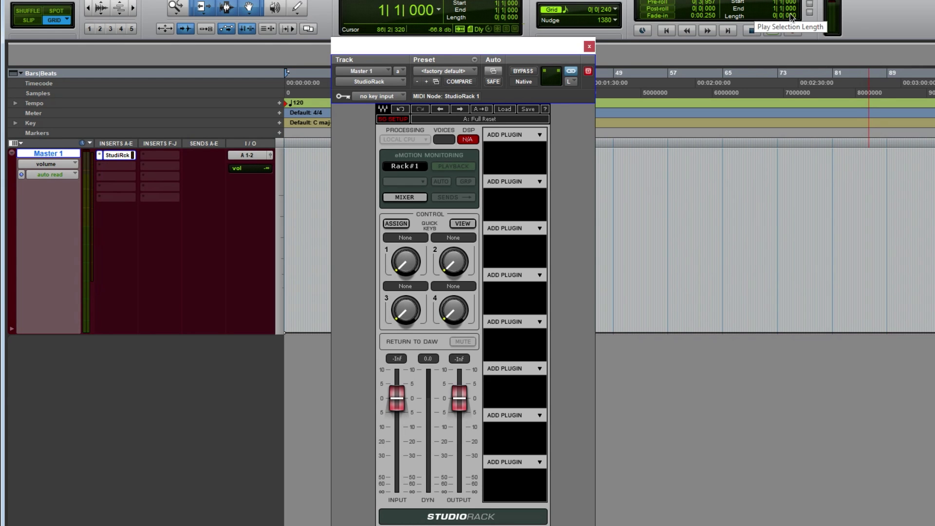
# Step: Load L1 limiter, PuigChild 660 and SSLComp from Dynamics into StudioRack slots one to three
pyautogui.click(540, 135)
pyautogui.moveTo(575, 141)
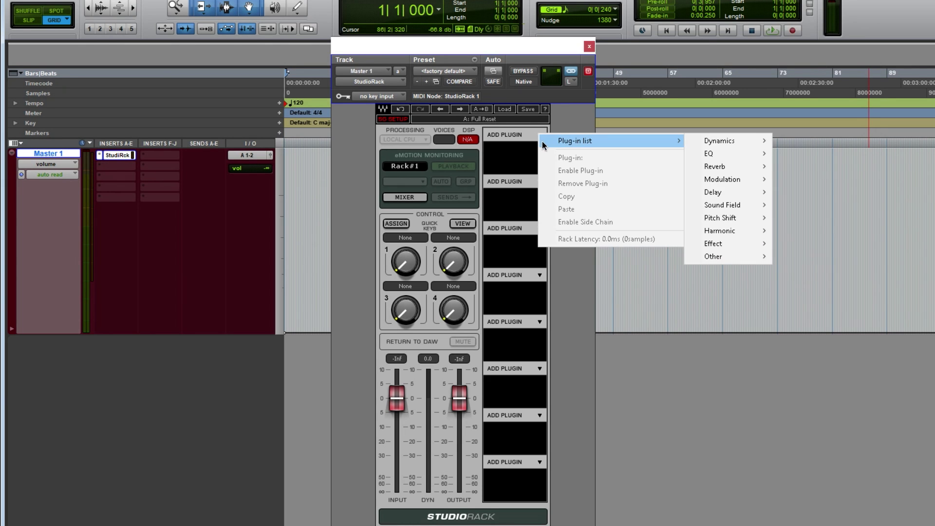
pyautogui.moveTo(720, 142)
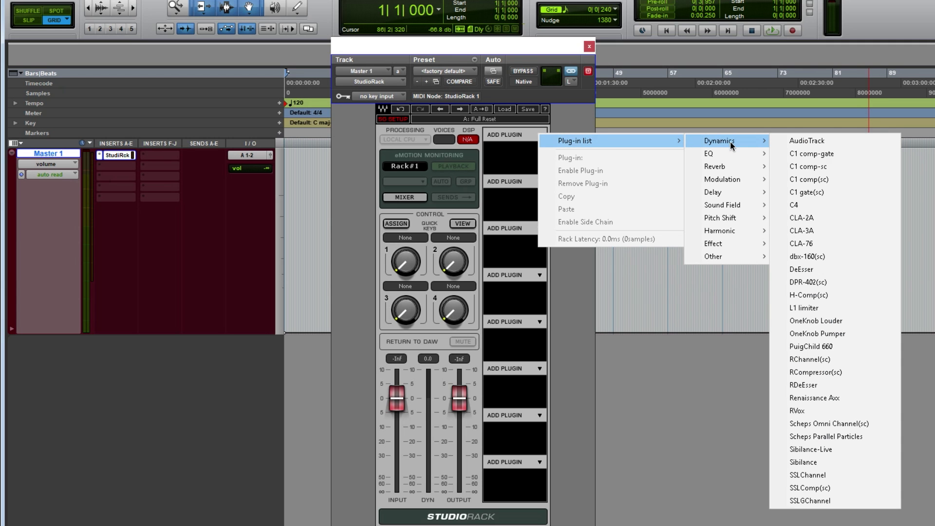
pyautogui.click(826, 308)
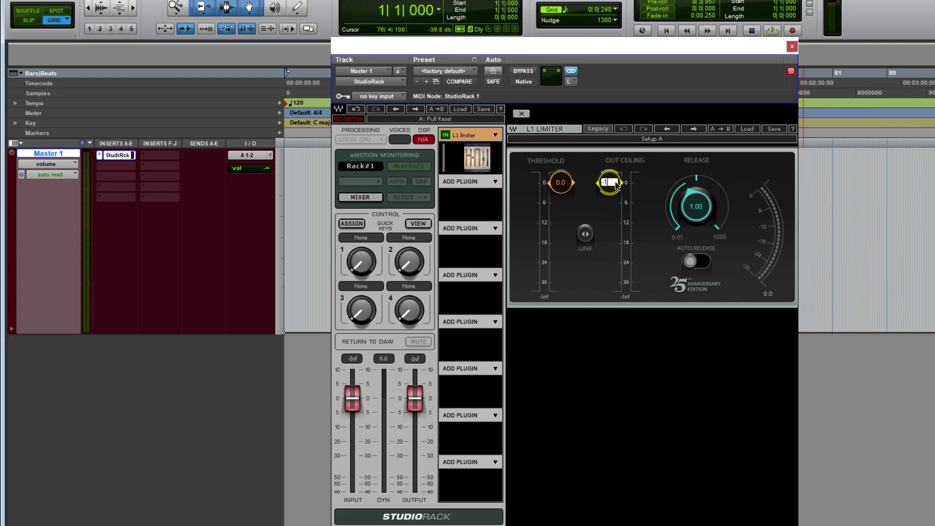
pyautogui.rightClick(604, 188)
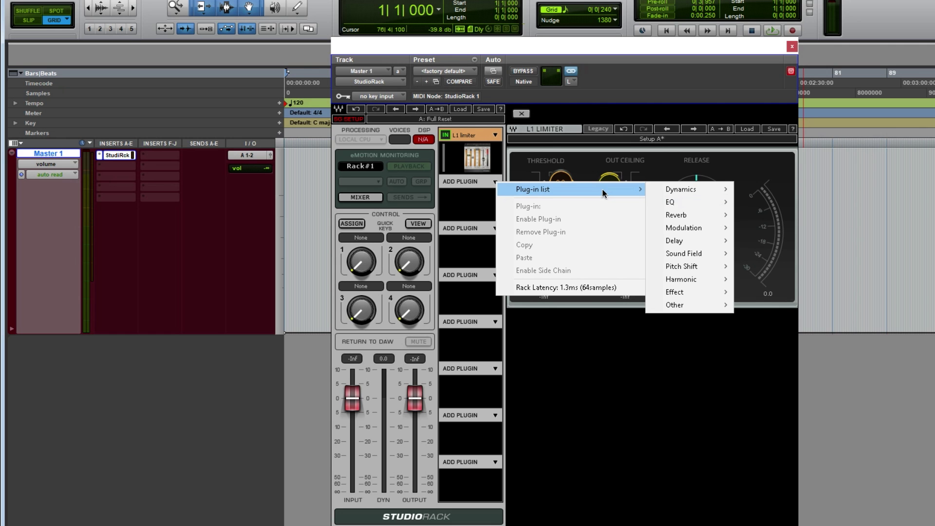
pyautogui.moveTo(681, 189)
pyautogui.click(799, 394)
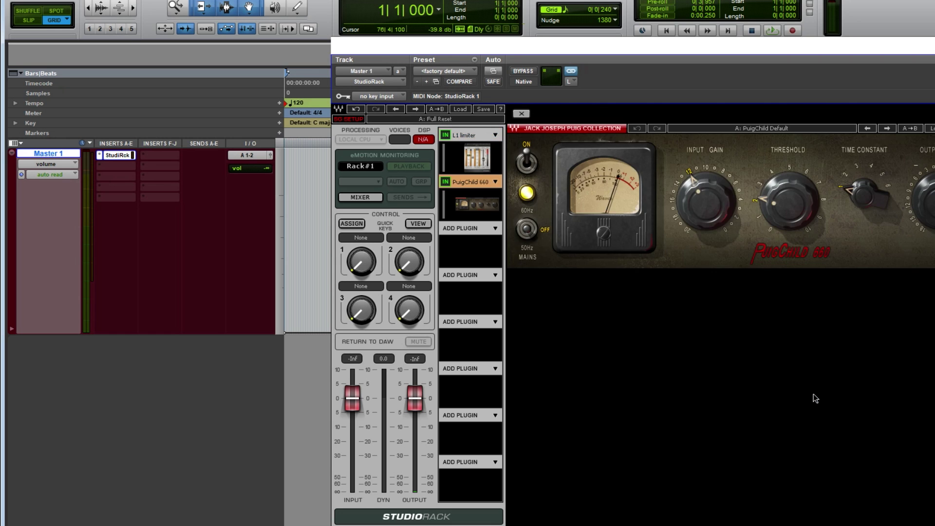
pyautogui.click(495, 229)
pyautogui.moveTo(683, 235)
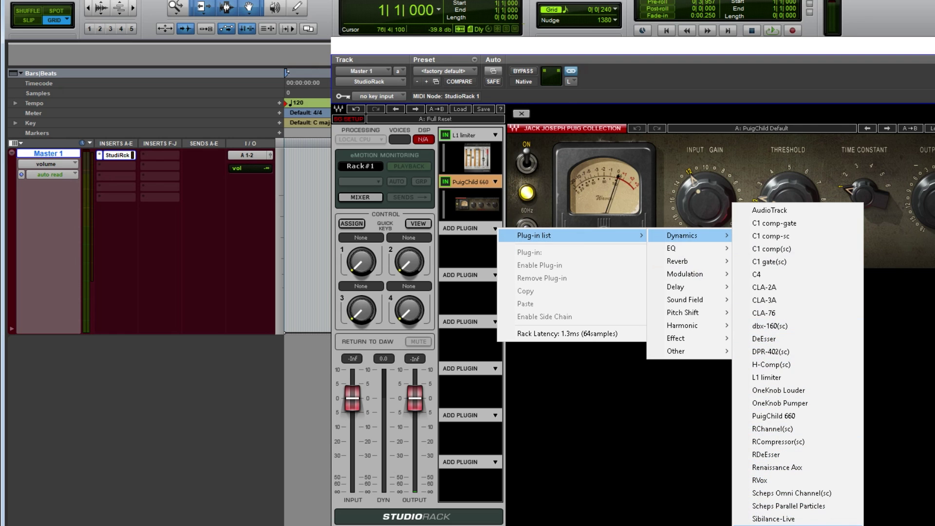
pyautogui.click(779, 524)
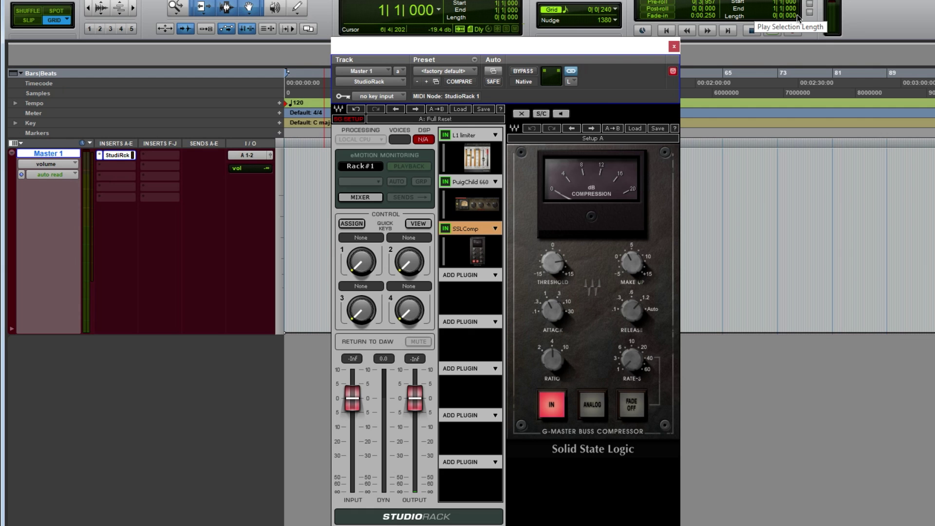
# Step: Save the StudioRack chain to a new preset file named Mix
pyautogui.click(484, 109)
pyautogui.click(528, 119)
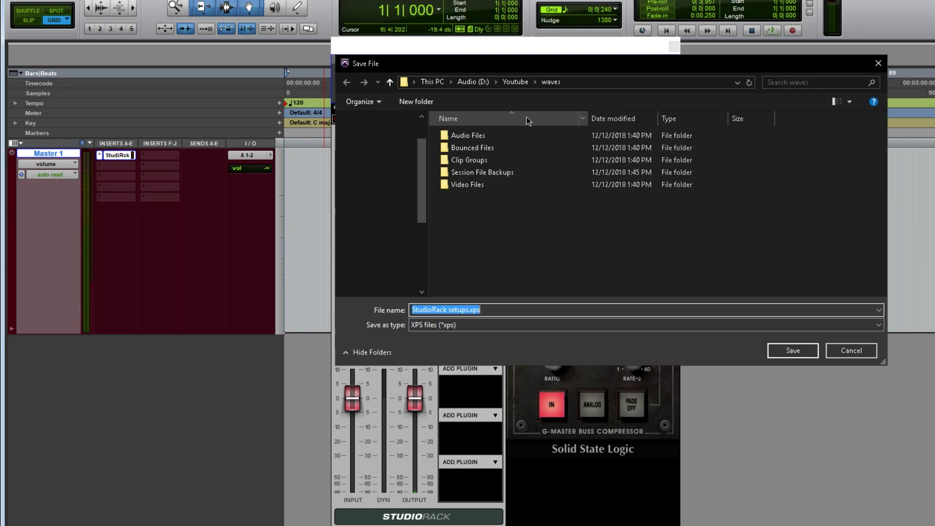
pyautogui.write('Mix')
pyautogui.click(794, 350)
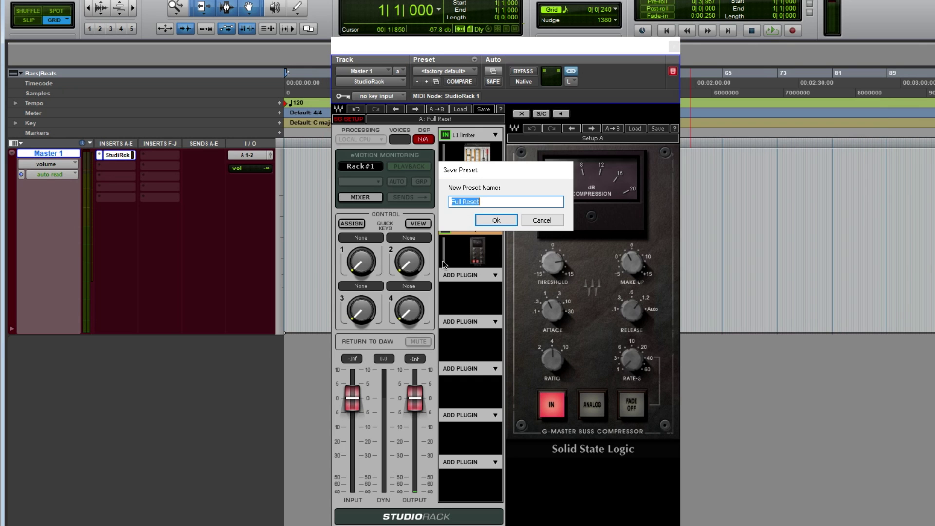
pyautogui.click(492, 218)
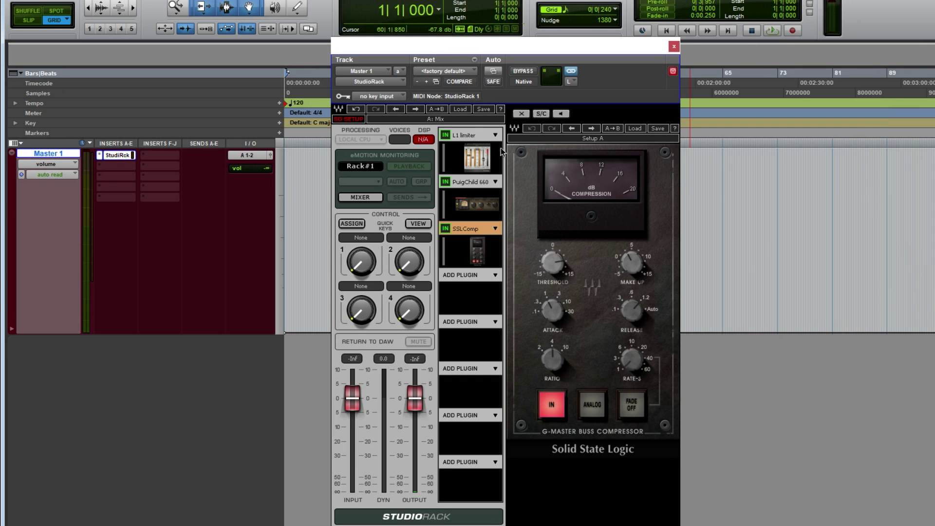
# Step: Reset the rack to the factory default preset, then reload the Mix.xps preset file
pyautogui.click(480, 72)
pyautogui.click(507, 74)
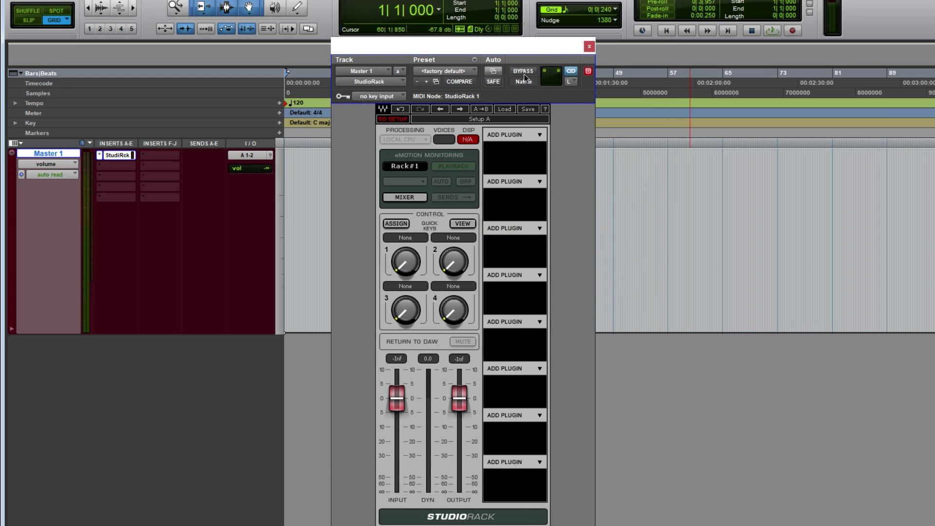
pyautogui.click(501, 110)
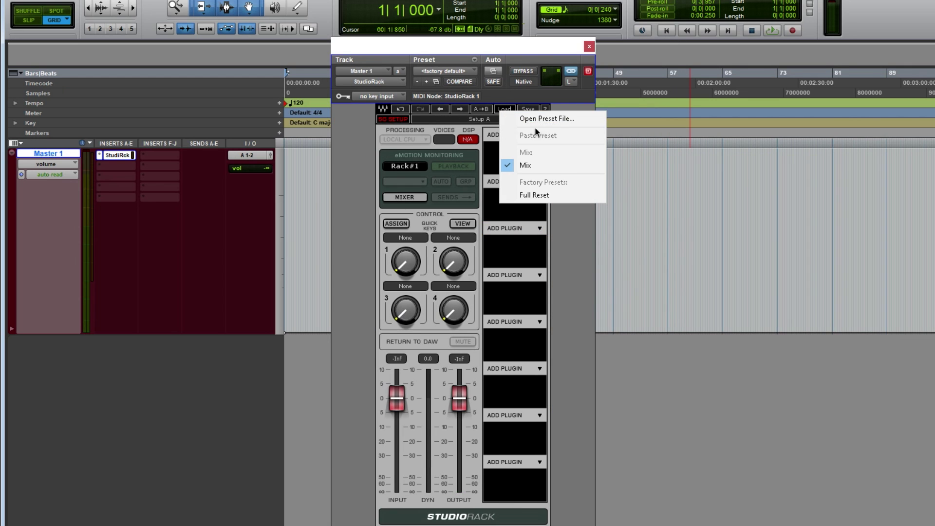
pyautogui.click(567, 120)
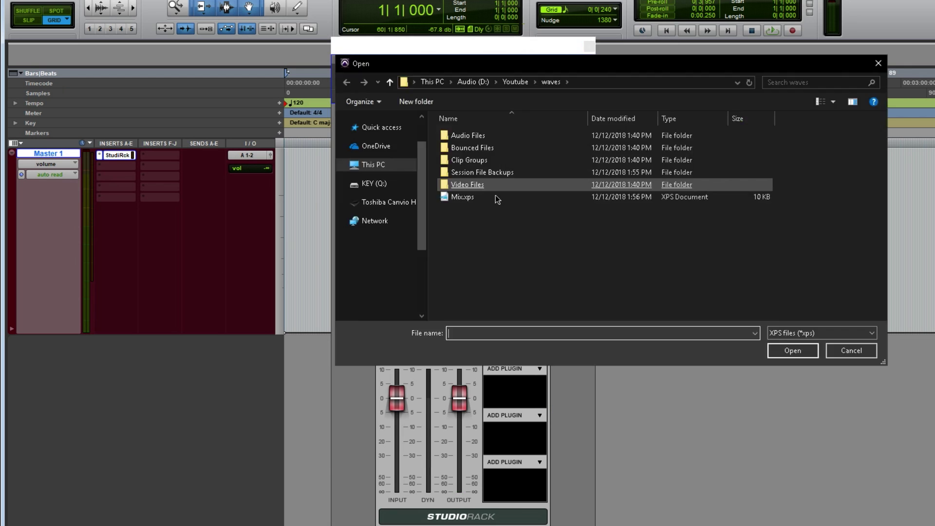
pyautogui.doubleClick(463, 197)
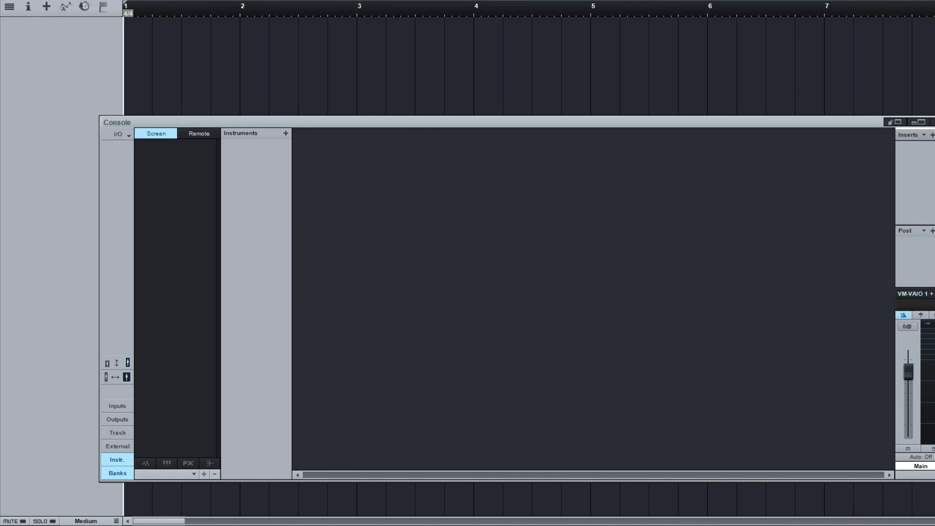
# Step: Insert StudioRack Stereo on the Studio One main channel and load Mix.xps from D:\Youtube\waves
pyautogui.press('F5')
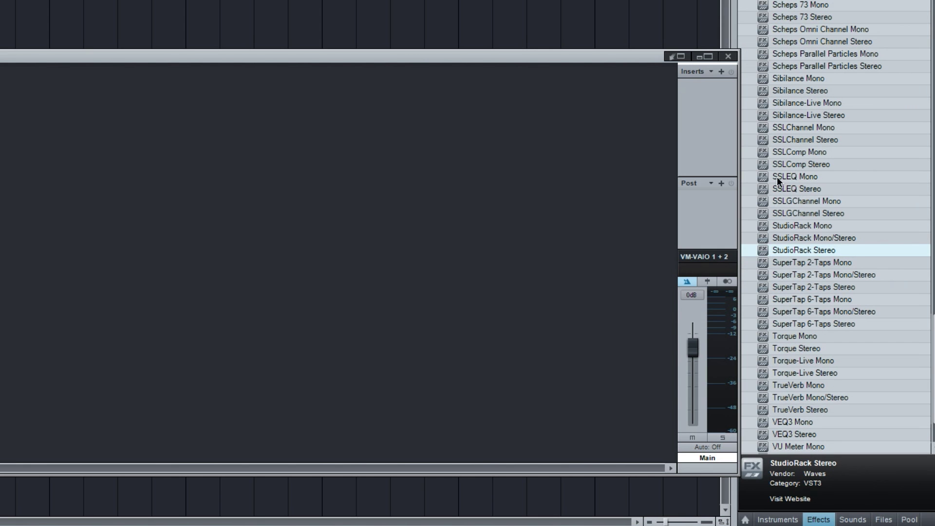
pyautogui.moveTo(805, 250); pyautogui.dragTo(701, 117)
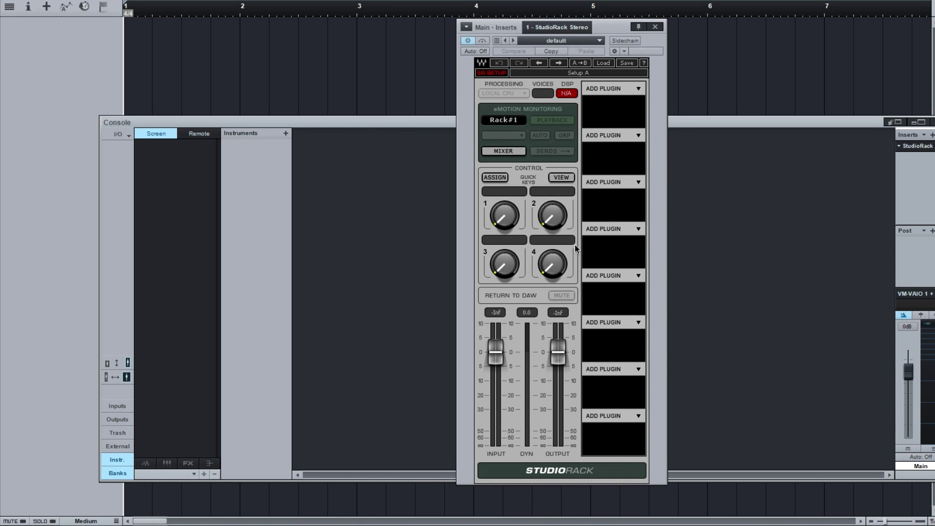
pyautogui.click(606, 63)
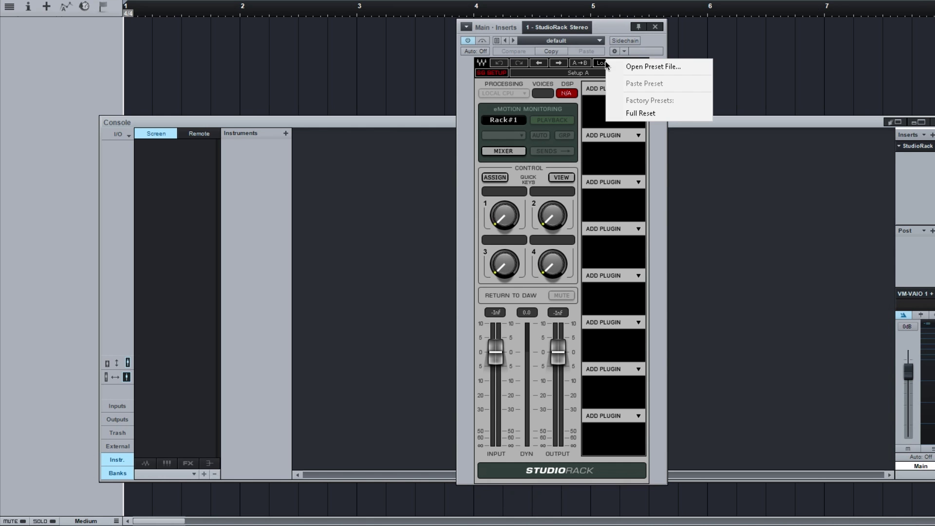
pyautogui.click(620, 66)
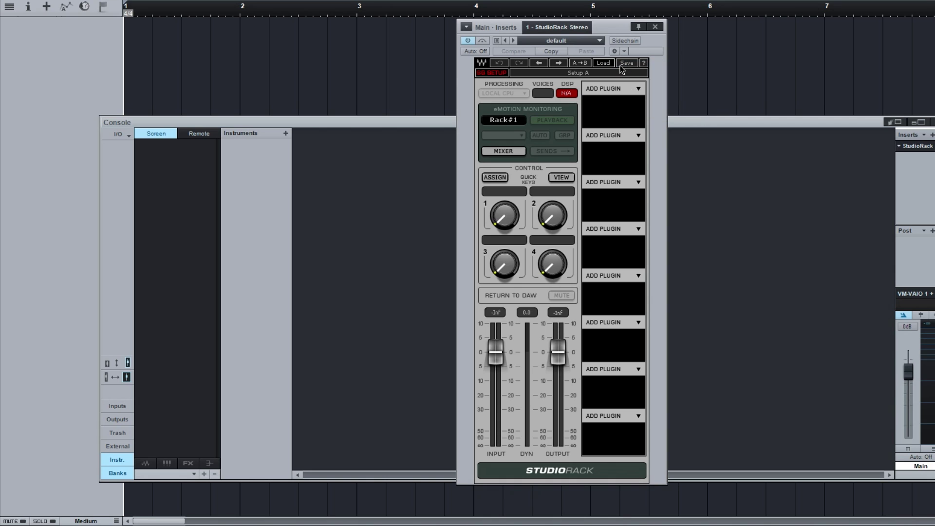
pyautogui.write('D:\\Youtube\\waves')
pyautogui.press('Return')
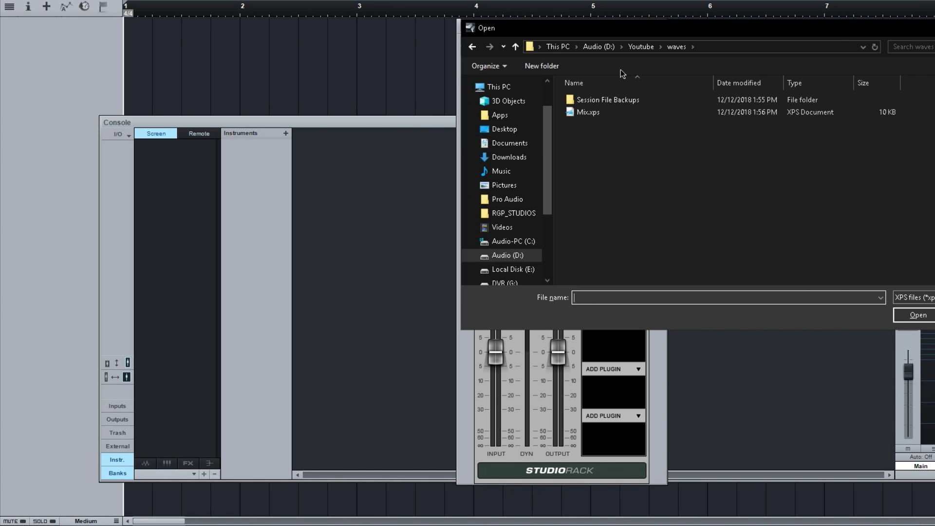
pyautogui.doubleClick(588, 112)
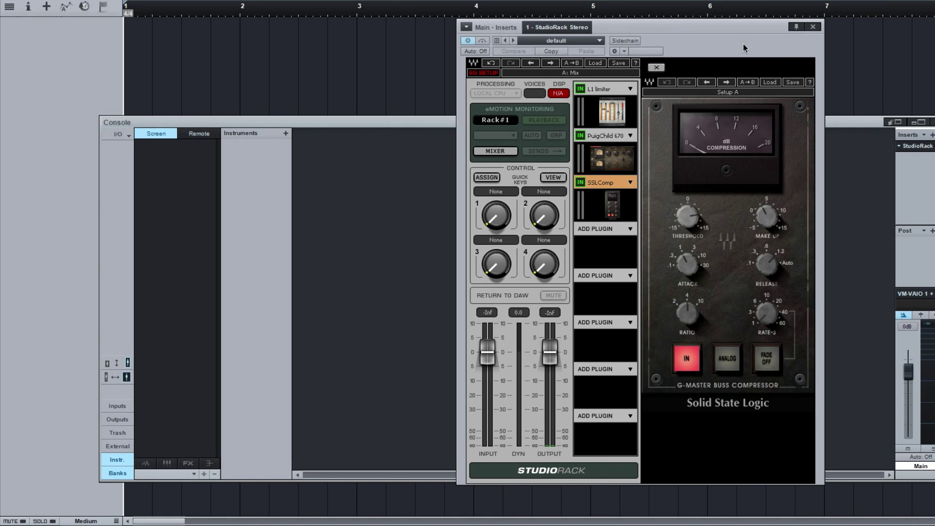
# Step: Shift the L1, PuigChild and SSLComp chain down one slot, freeing the top slot
pyautogui.click(630, 229)
pyautogui.moveTo(666, 240)
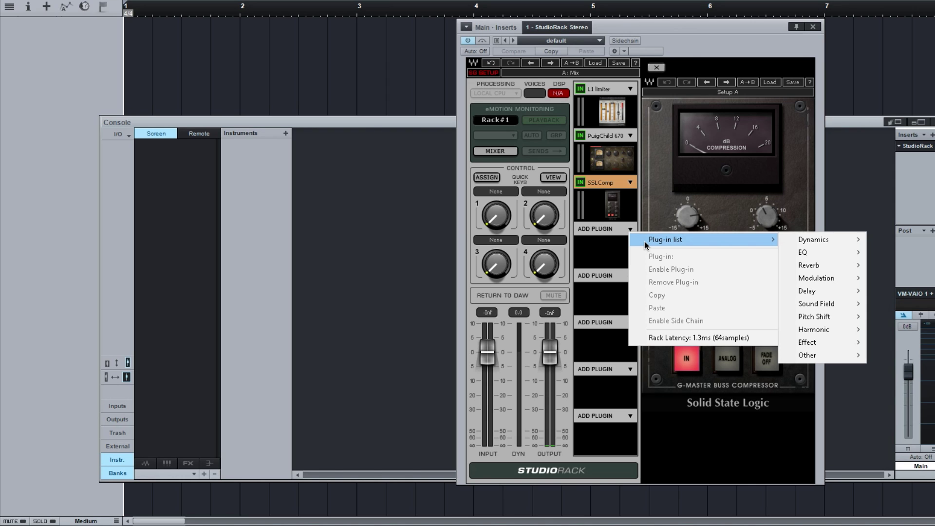
pyautogui.click(795, 16)
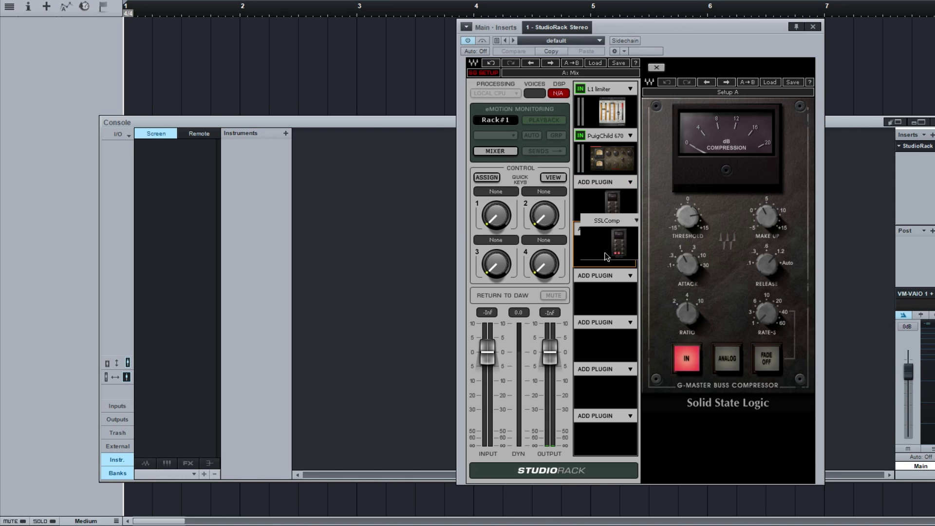
pyautogui.moveTo(604, 198)
pyautogui.mouseDown()
pyautogui.moveTo(604, 213)
pyautogui.moveTo(605, 205)
pyautogui.mouseUp()
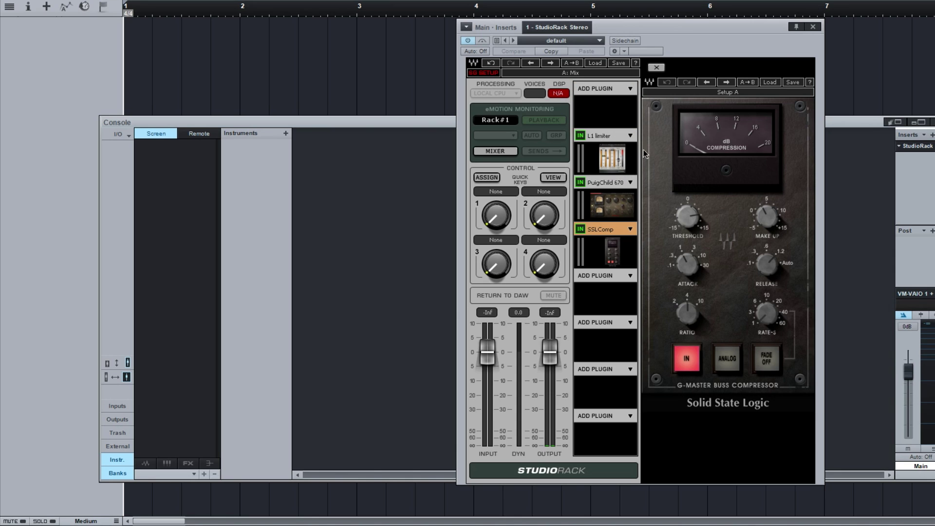
# Step: Add Dorrough meters from the Other category to the top slot and the slot after SSLComp
pyautogui.click(632, 89)
pyautogui.moveTo(668, 94)
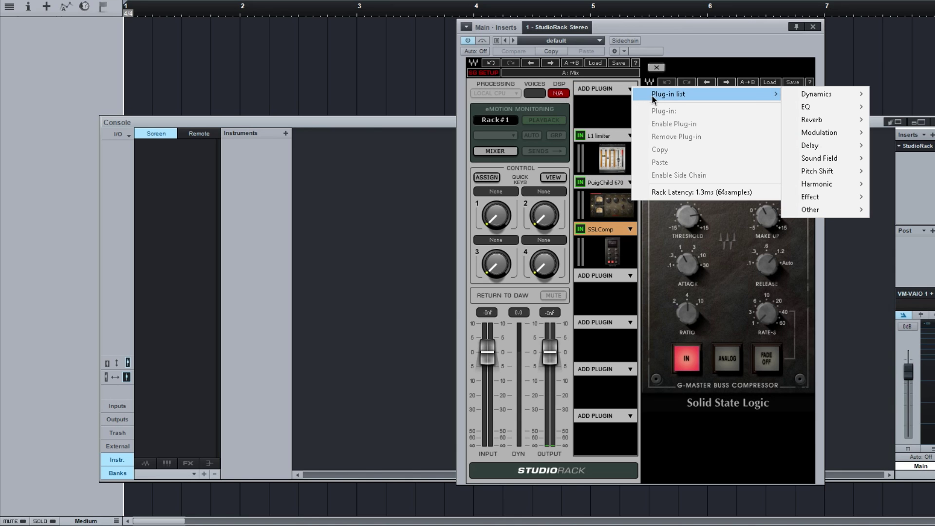
pyautogui.click(652, 95)
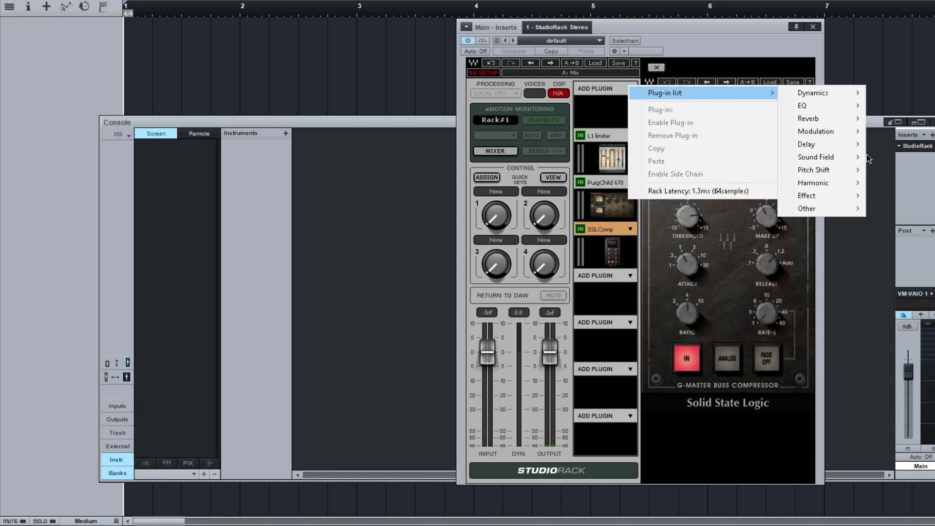
pyautogui.moveTo(819, 209)
pyautogui.click(886, 217)
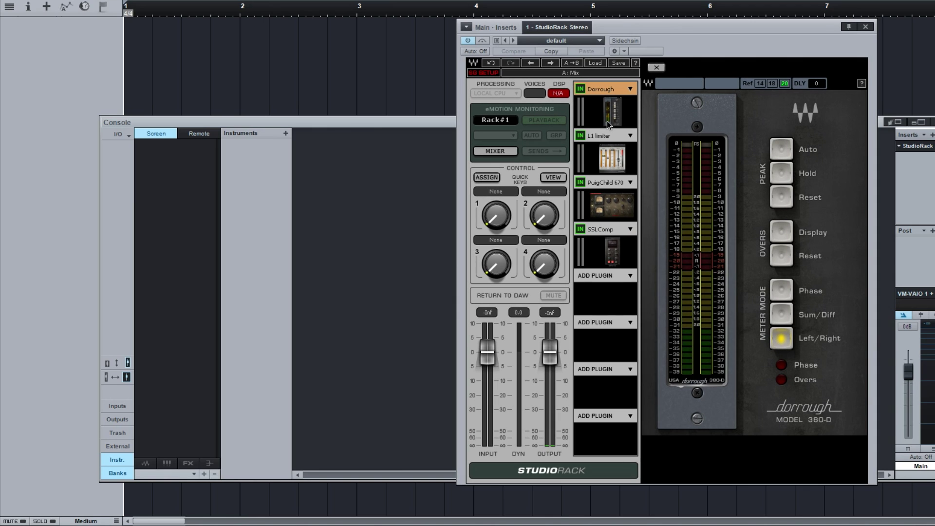
pyautogui.click(633, 276)
pyautogui.moveTo(811, 396)
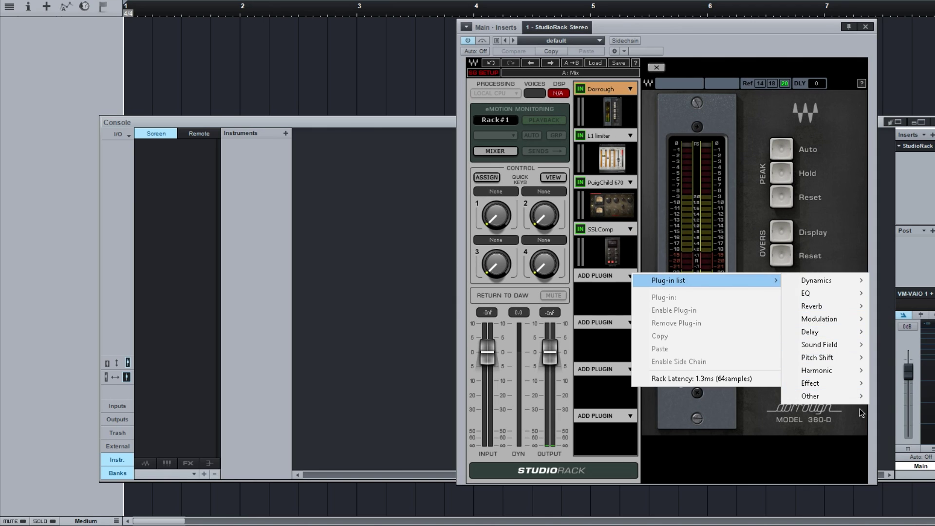
pyautogui.click(894, 398)
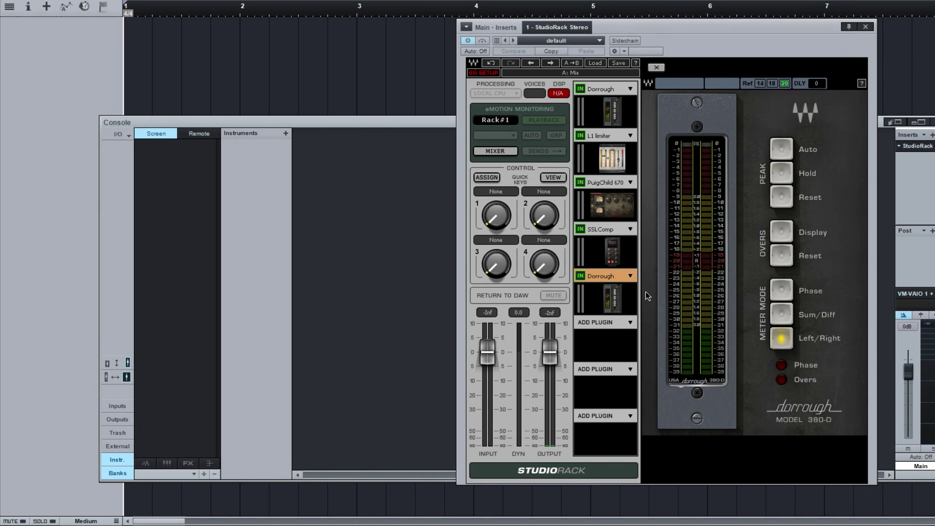
# Step: Save the metered rack chain to a new file Mix-R1 with the preset named Mix-R1
pyautogui.click(621, 64)
pyautogui.click(728, 69)
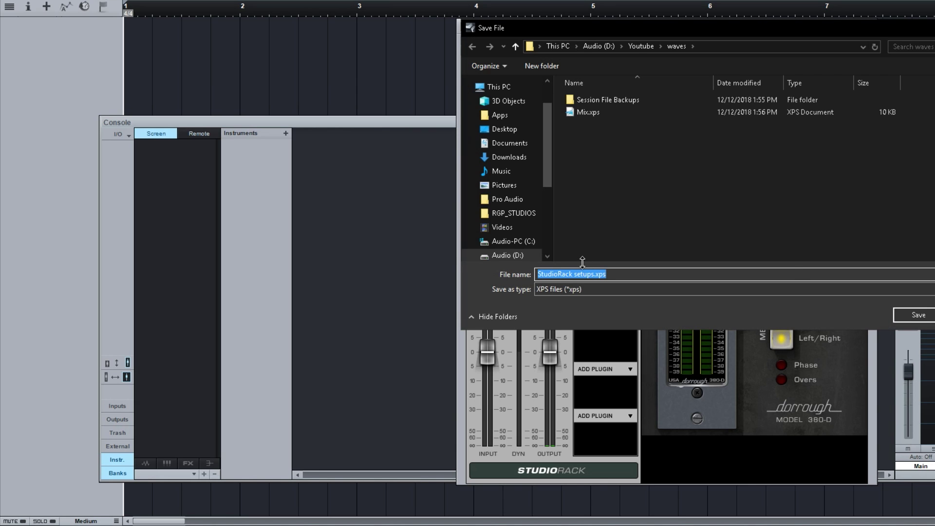
pyautogui.press('BackSpace')
pyautogui.write('Mix-R1')
pyautogui.click(918, 315)
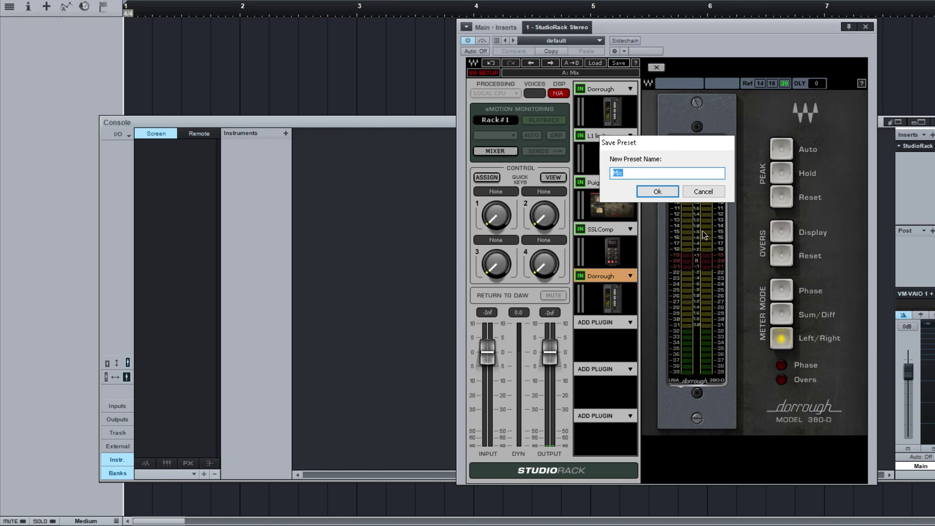
pyautogui.click(629, 171)
pyautogui.write('-R1')
pyautogui.click(658, 192)
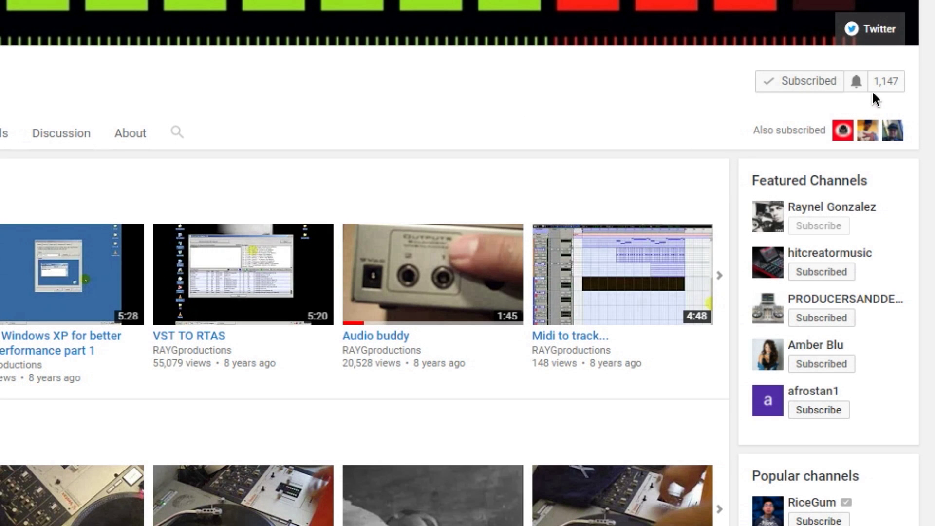
# Step: Enable 'Send me all notifications' for the RAYGproductions channel and save the setting
pyautogui.click(856, 81)
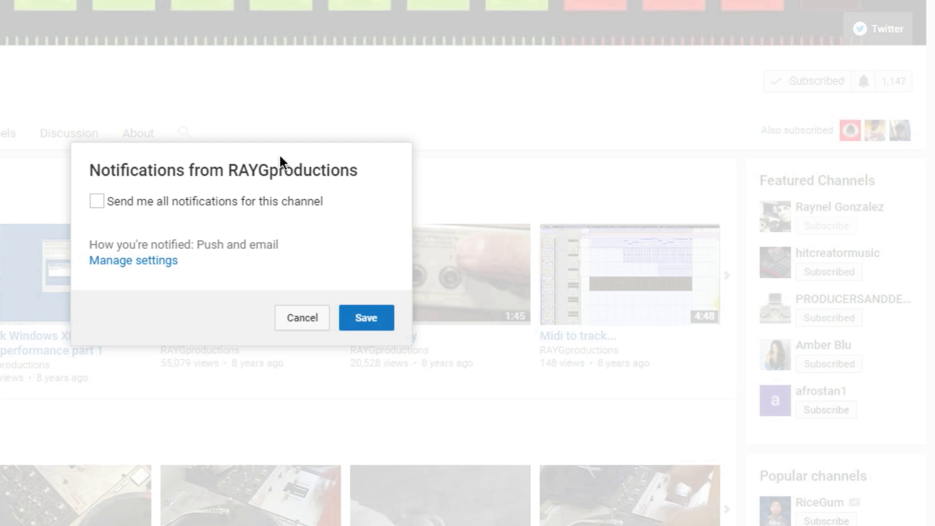
pyautogui.click(161, 202)
pyautogui.click(357, 318)
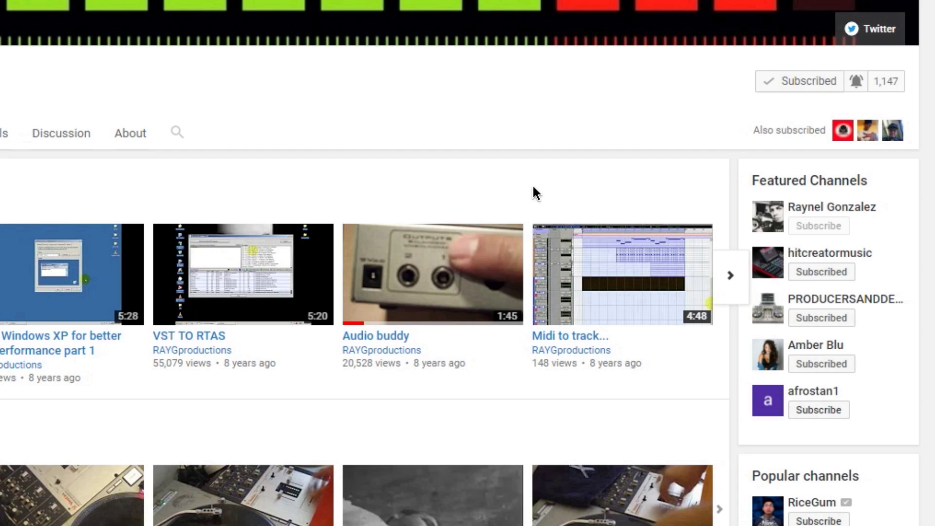